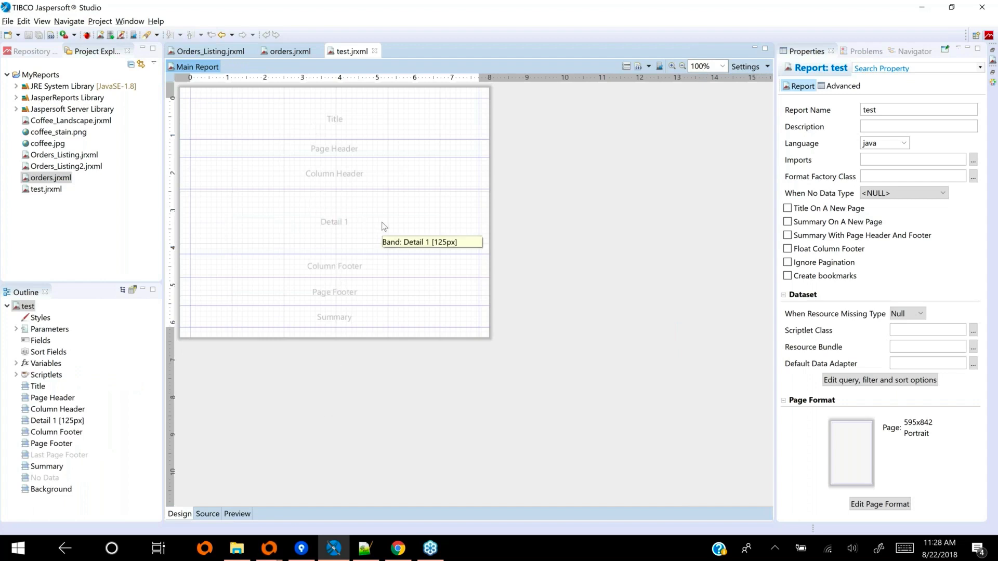
Step: Create a report field in the test report and name it orders_to_customers.companyname
right_click(32, 342)
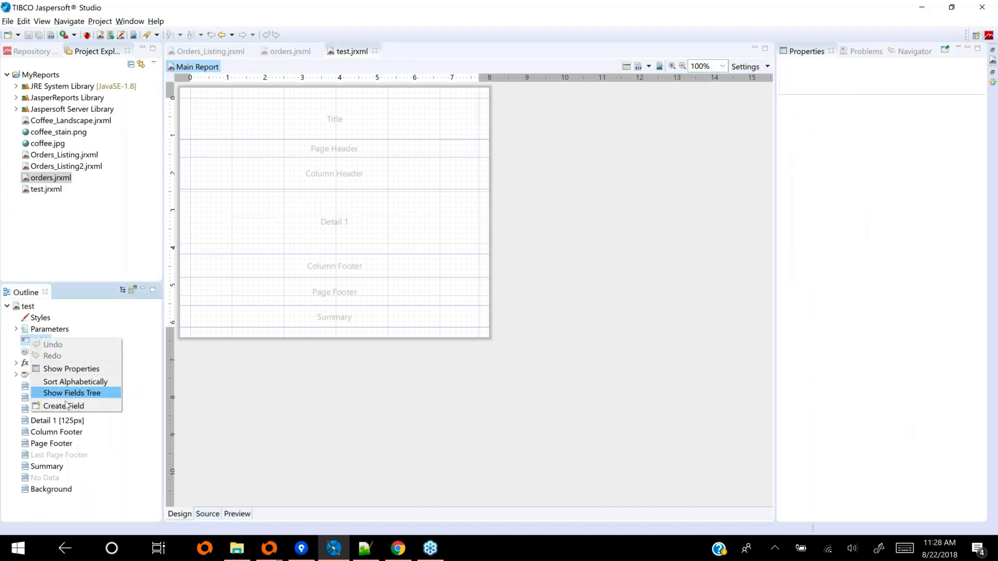
key(Escape)
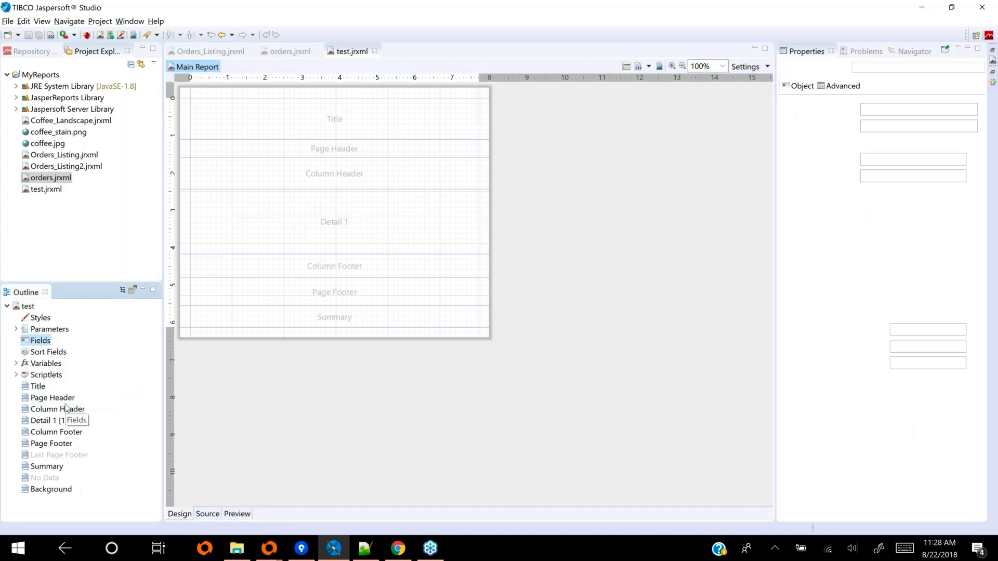
double_click(834, 107)
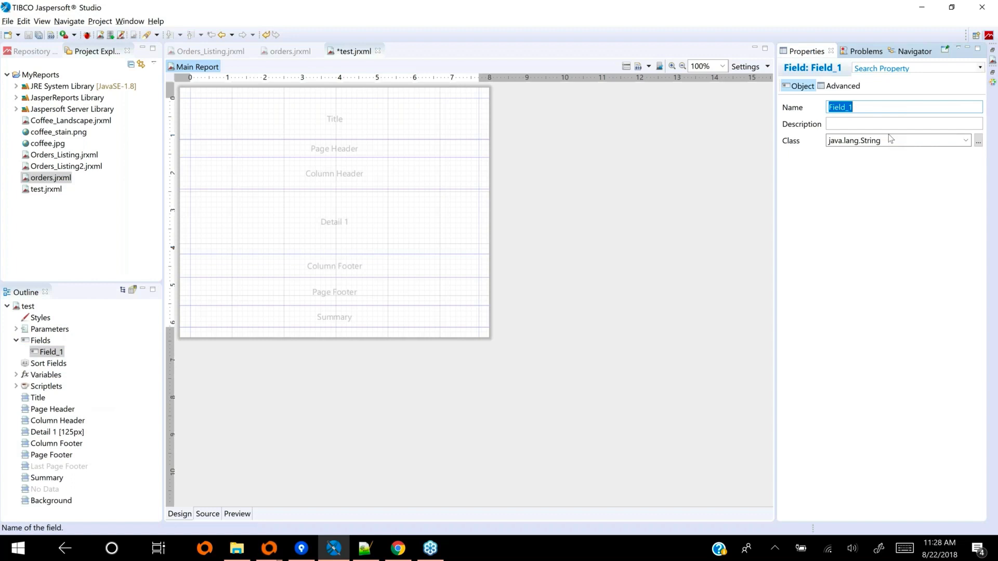
text(orders)
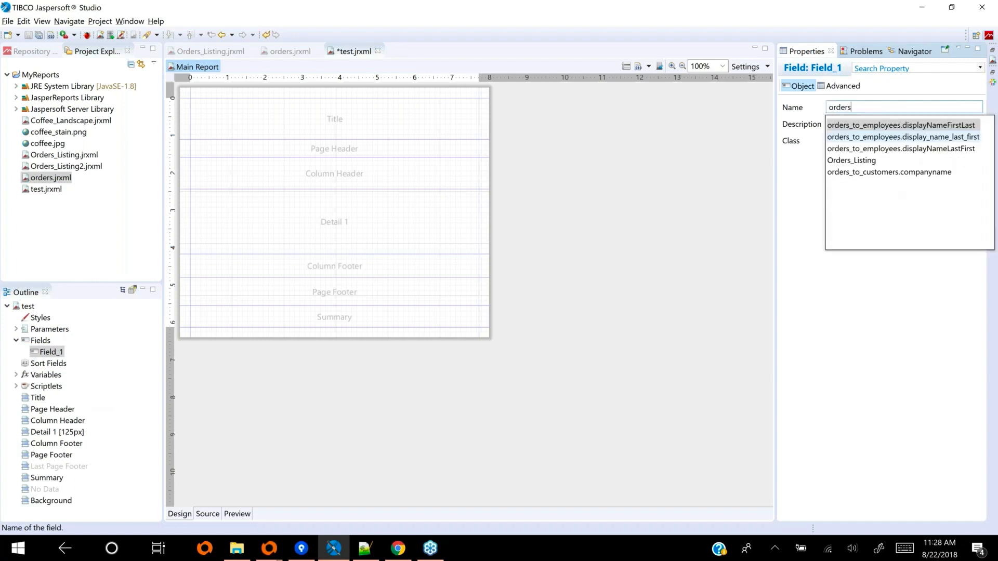
text(_to_)
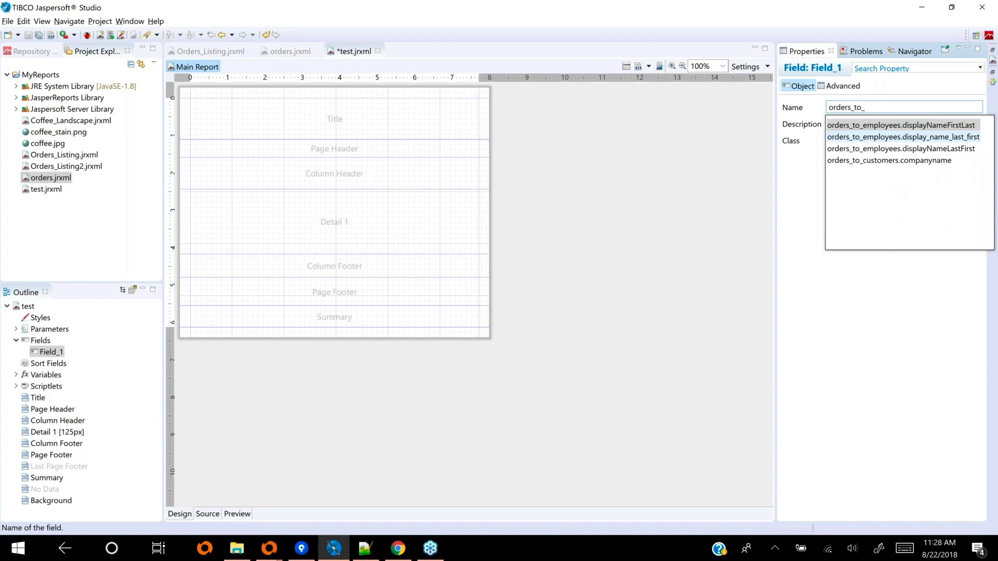
key(Down)
key(Down)
key(Down)
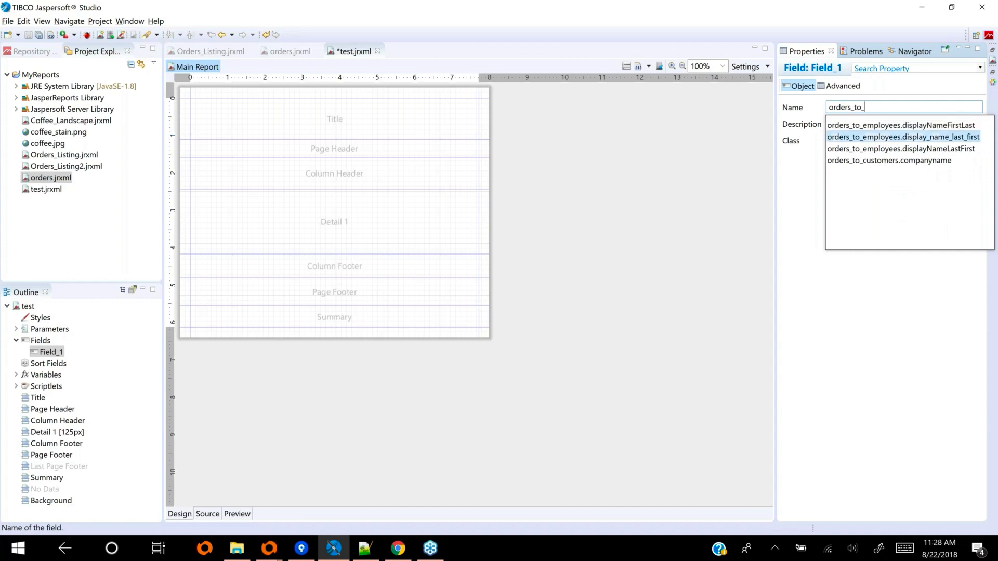
key(Return)
key(Tab)
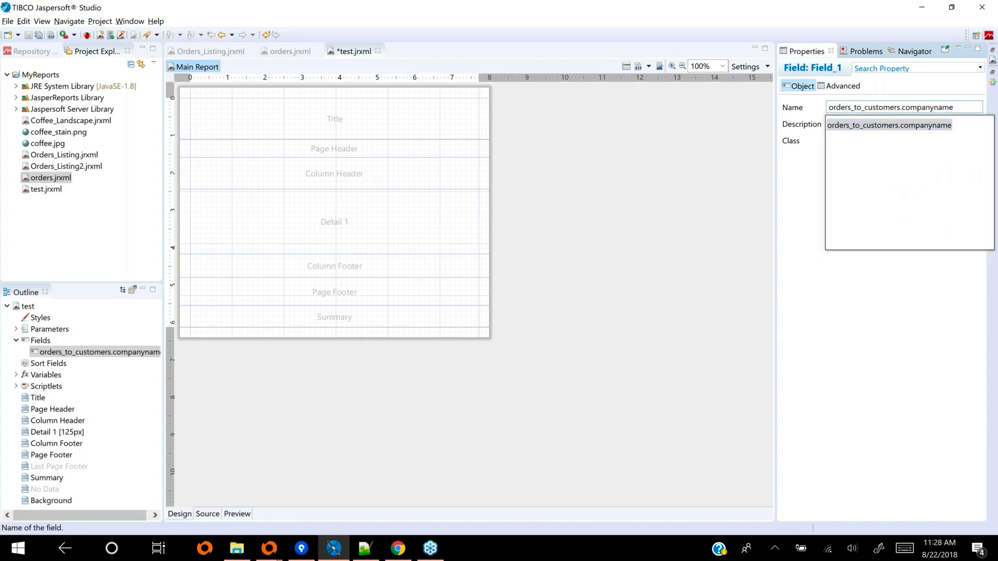
double_click(950, 129)
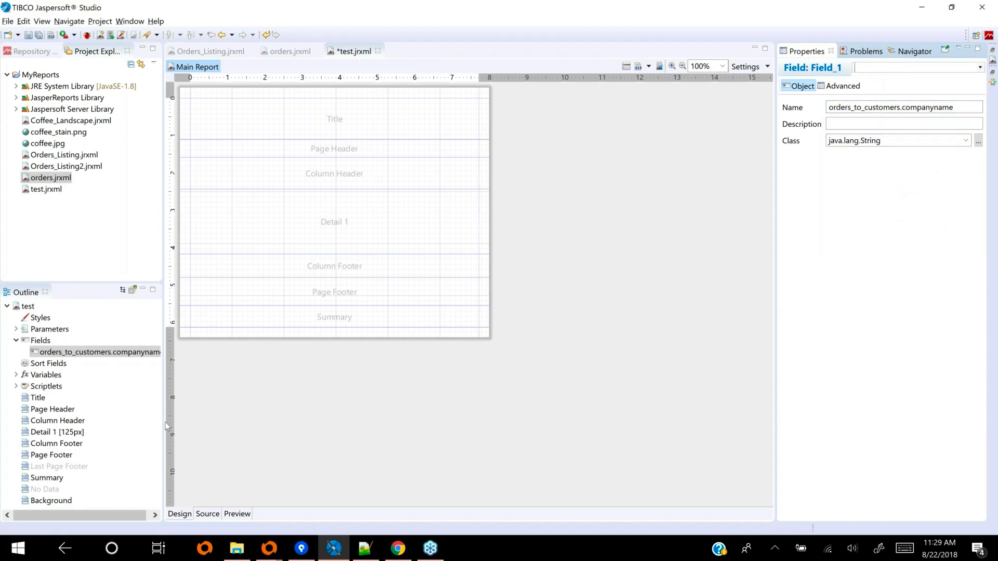
Step: Place the orders_to_customers.companyname field in the Detail 1 band at about x 110 px, y 10 px
click(86, 353)
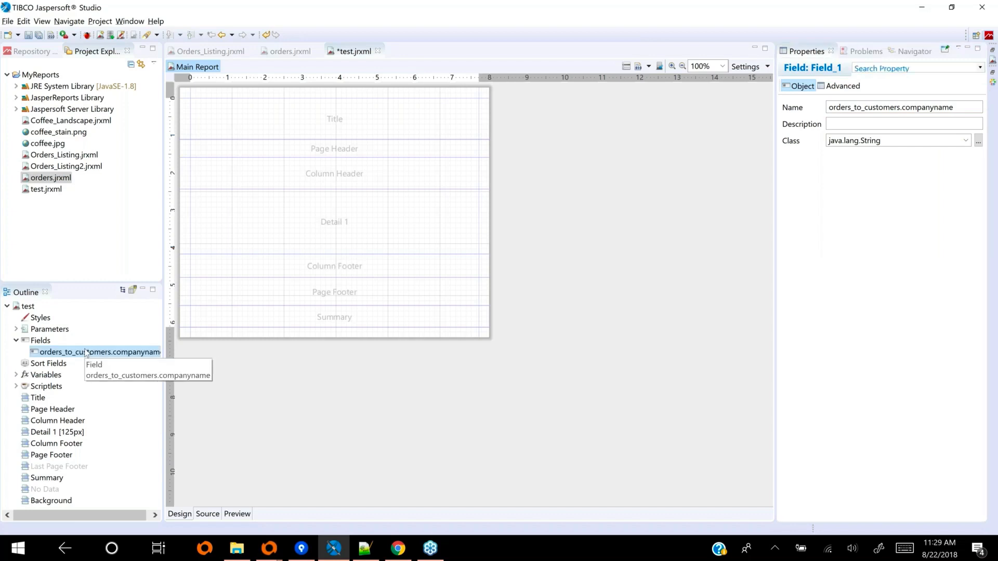
drag(86, 354, 251, 227)
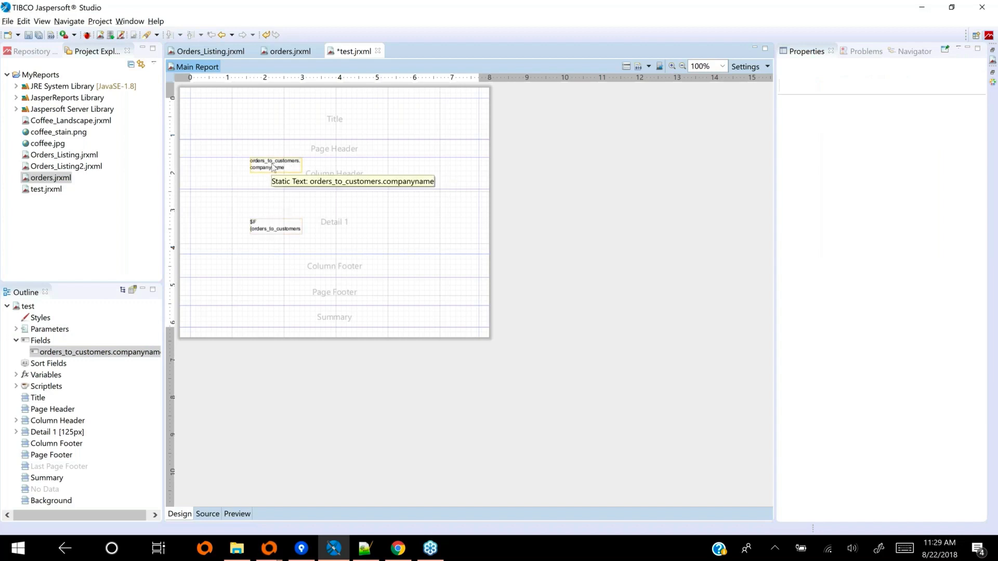
click(276, 228)
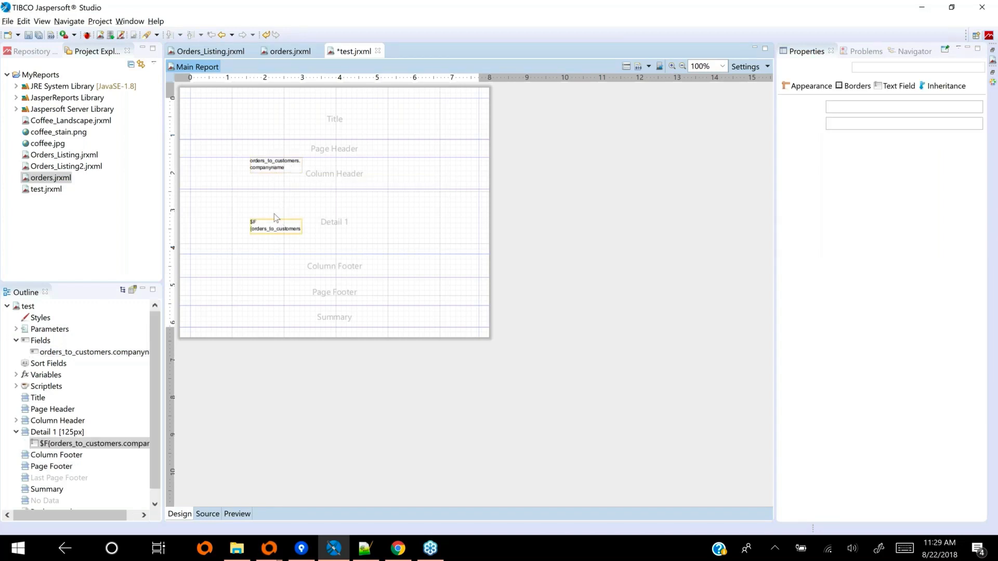
drag(273, 213, 277, 206)
Step: Replace the company name label text in the Column Header band with $R{example.company}
click(261, 169)
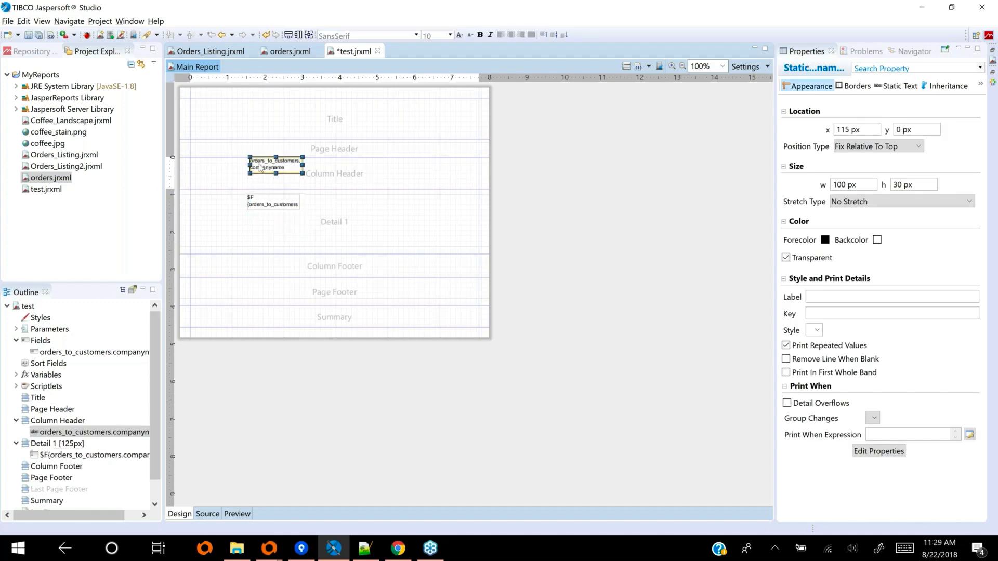
double_click(261, 168)
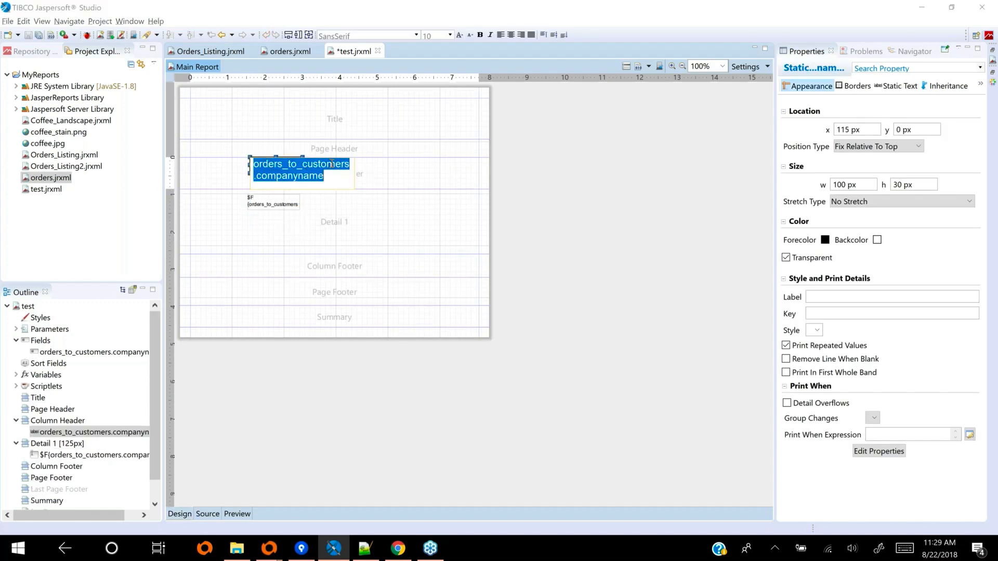
text($R{})
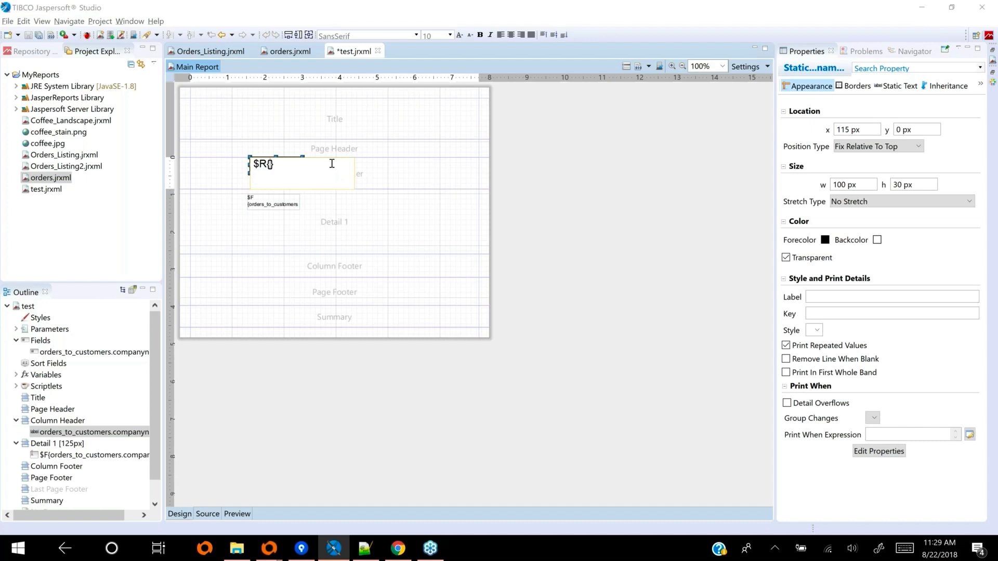
text(example.company)
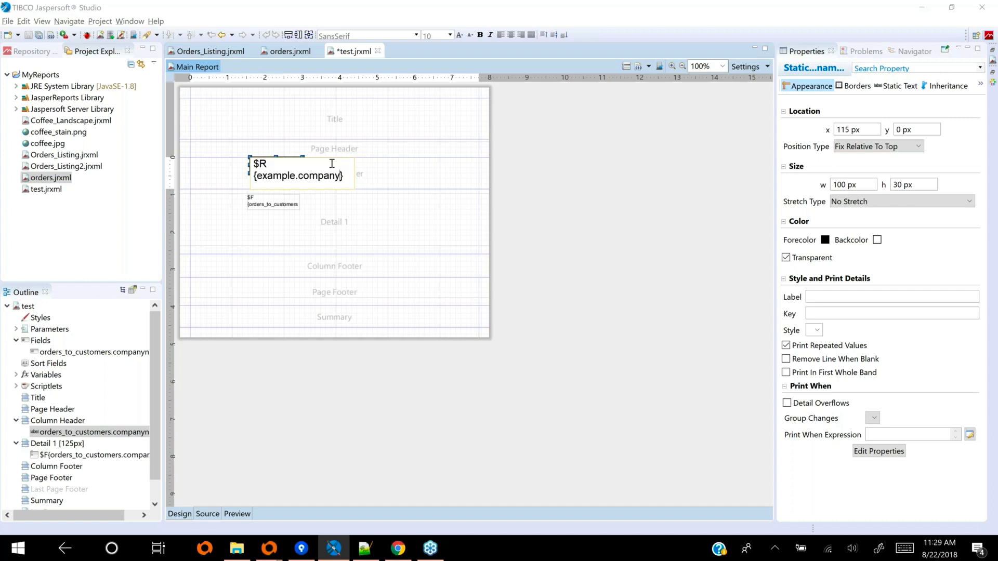
click(531, 182)
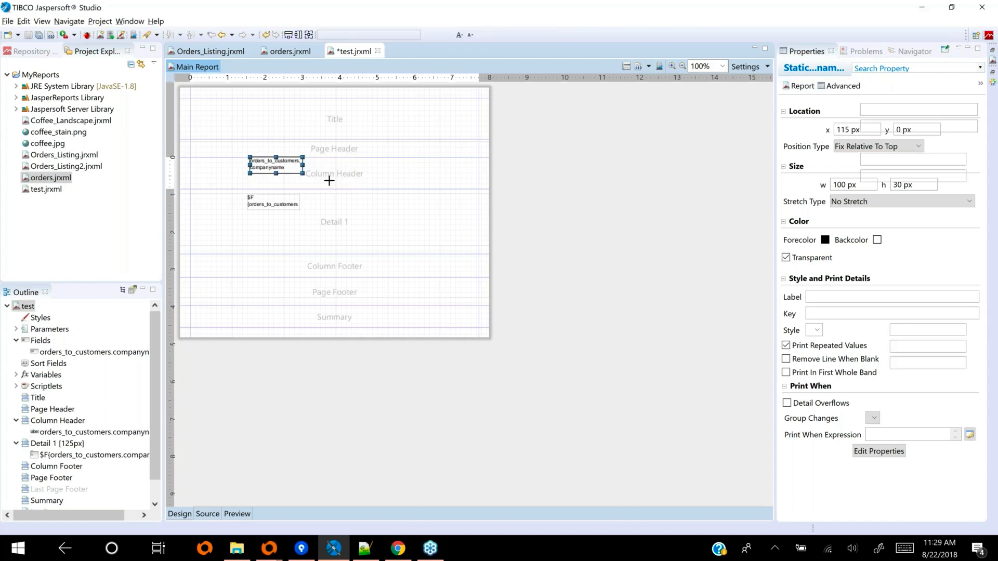
Step: Shrink the Column Header band around its label and the Detail 1 band to about 44 px high, and save the test report
drag(322, 254, 334, 176)
click(306, 335)
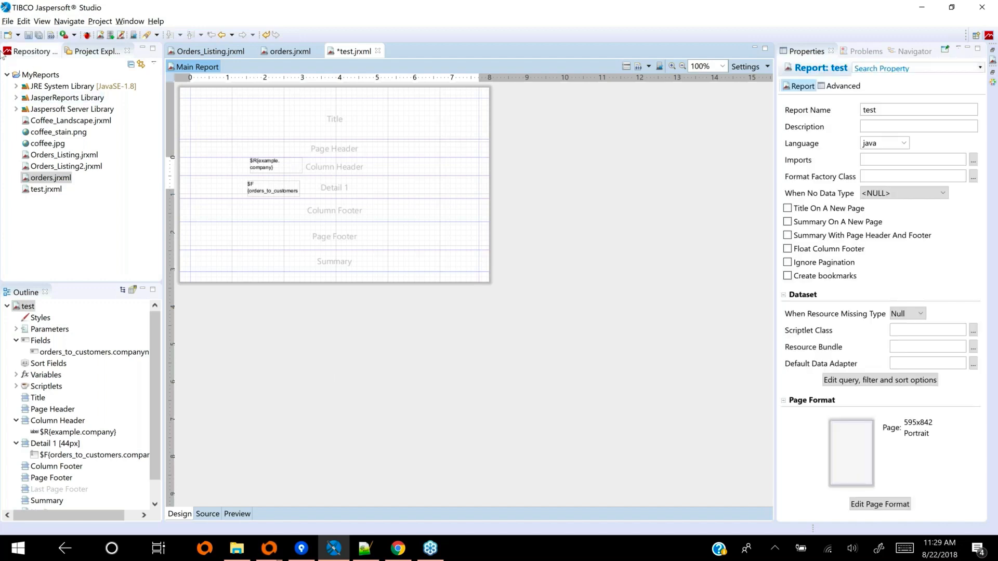
click(29, 36)
click(271, 174)
click(269, 190)
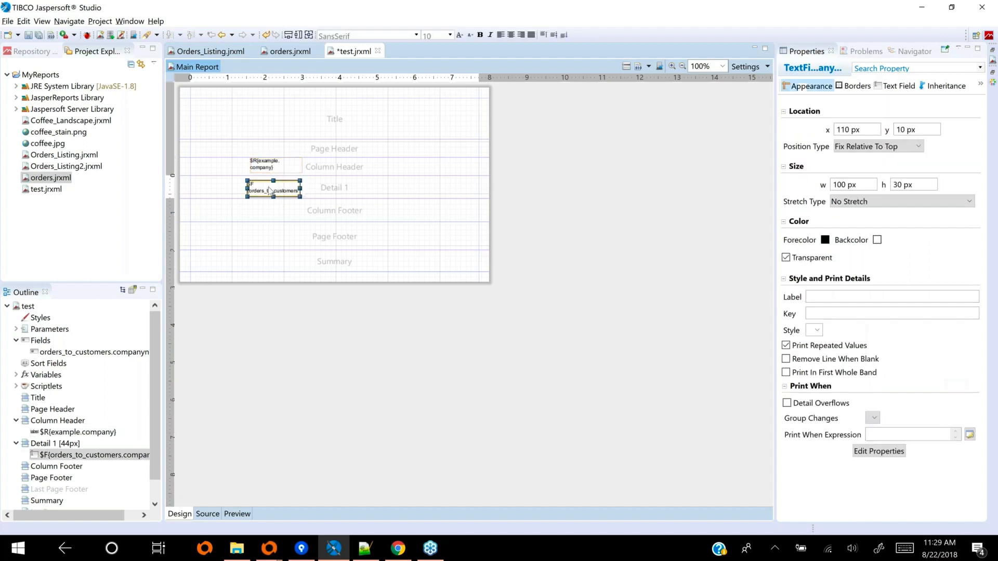
click(337, 54)
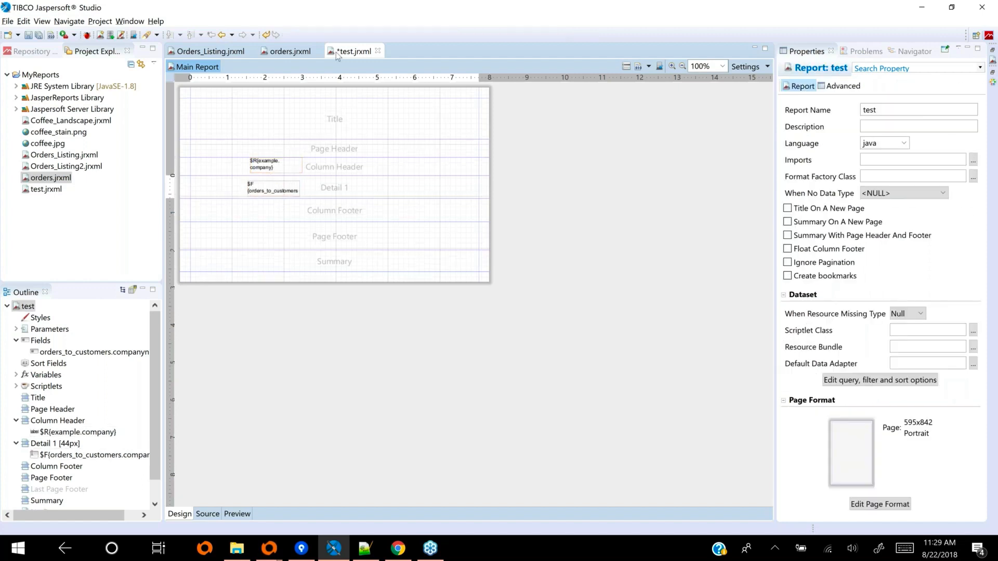
key(ctrl+s)
Step: Switch to File Explorer and find test.jrxml in Servoy > webinars > jasper_reports > reports > MyReports
click(241, 549)
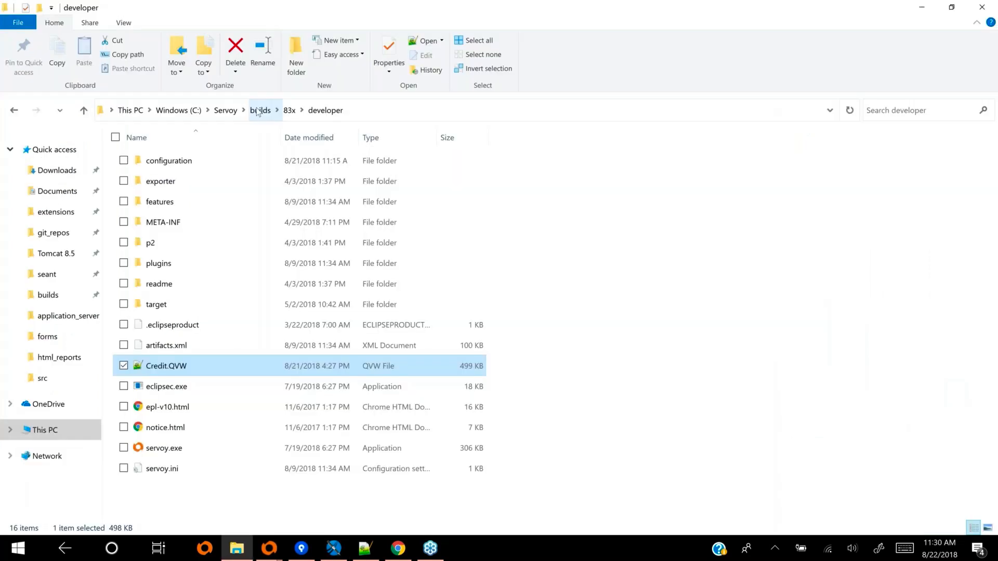
click(223, 110)
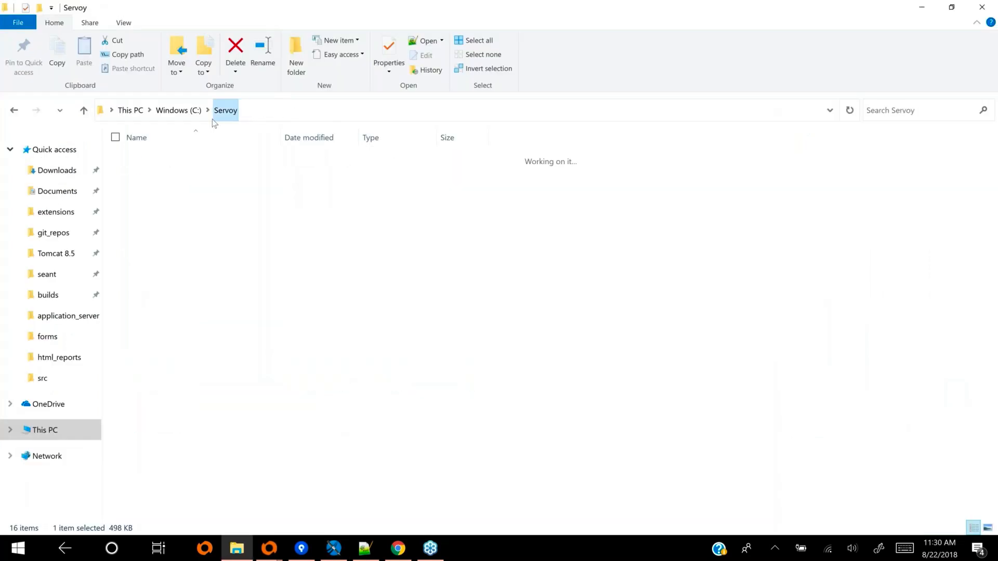
double_click(170, 281)
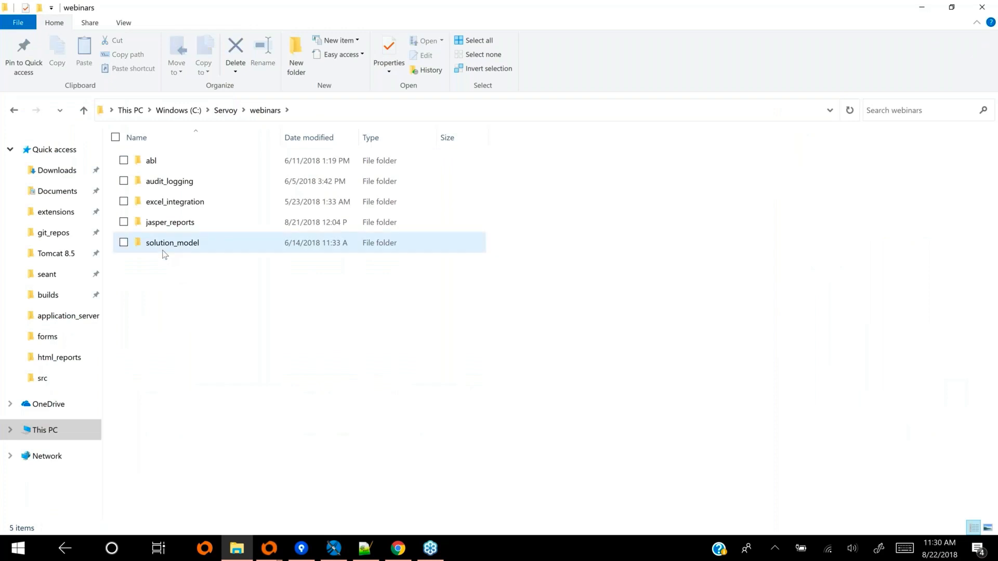
click(177, 234)
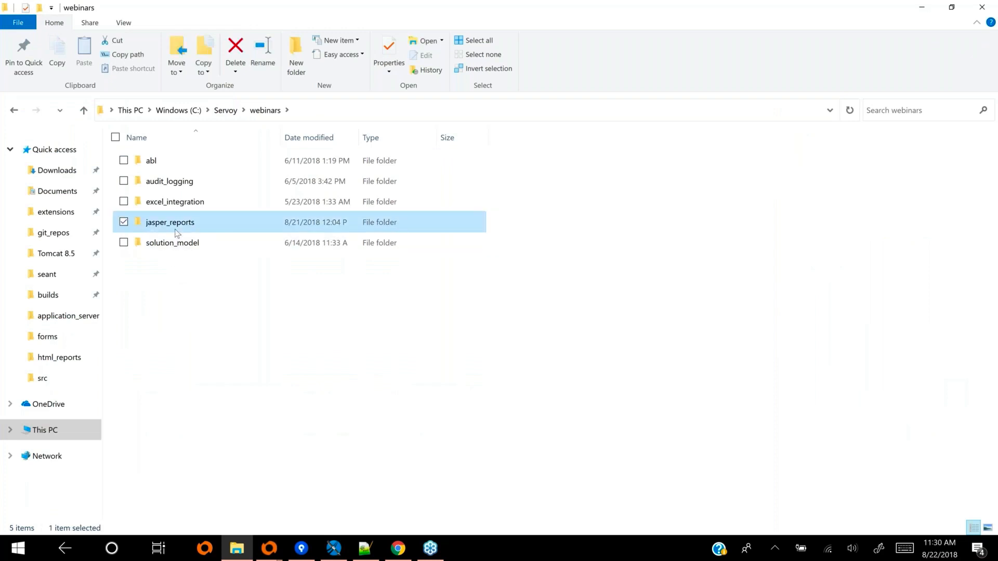
double_click(178, 234)
double_click(164, 199)
double_click(162, 191)
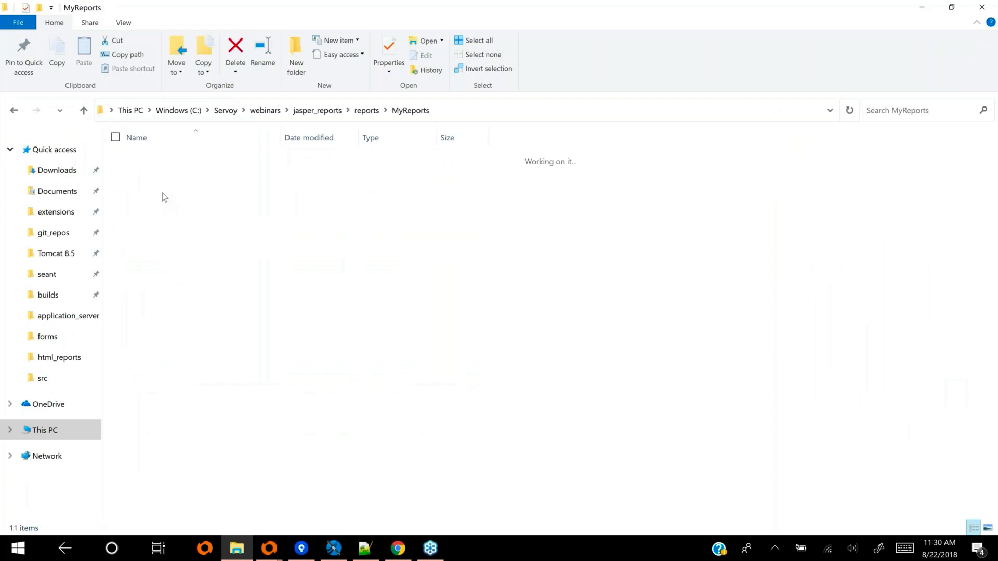
click(158, 366)
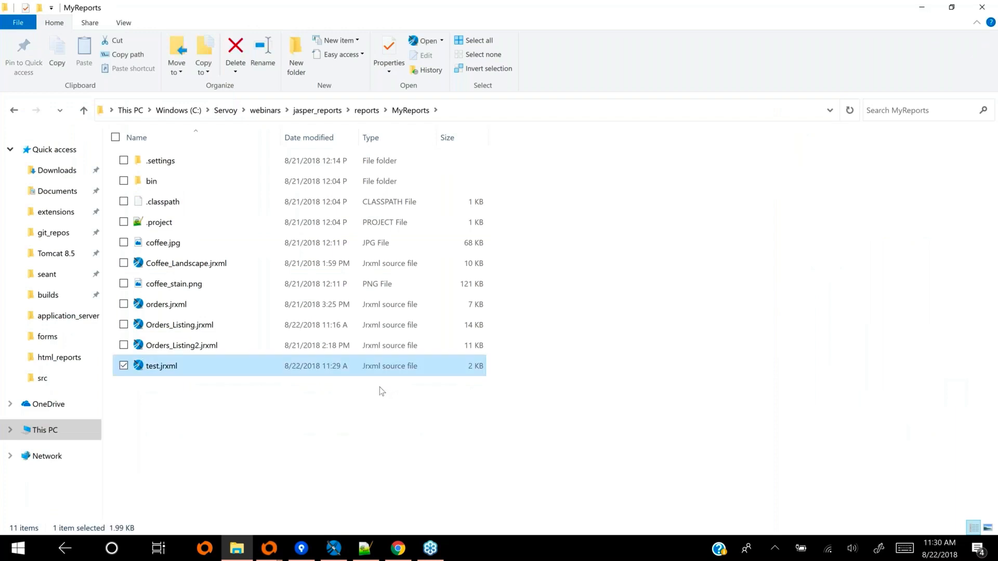
click(334, 452)
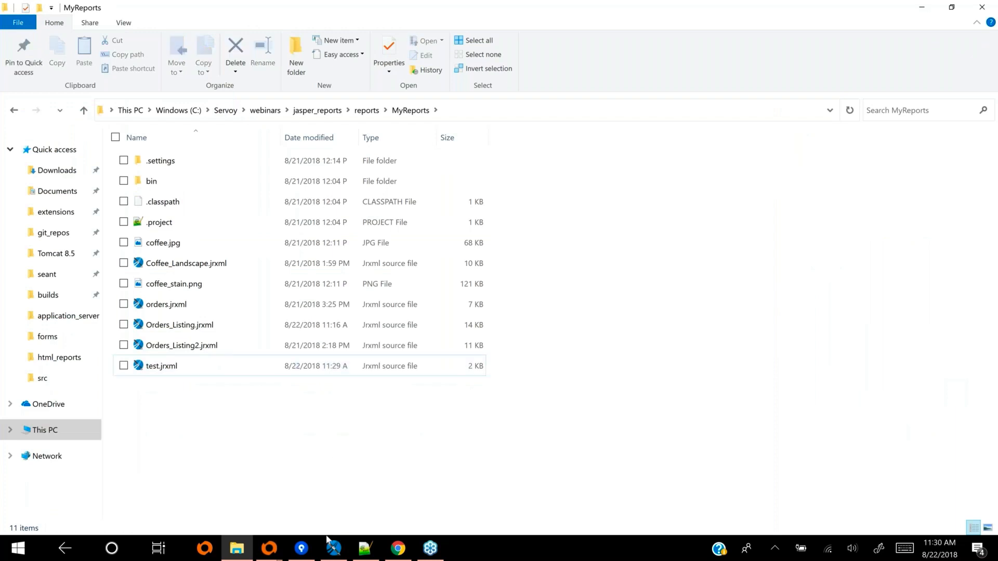
Step: Switch to Servoy Developer and open the runReport method of the ordersListing form
click(269, 549)
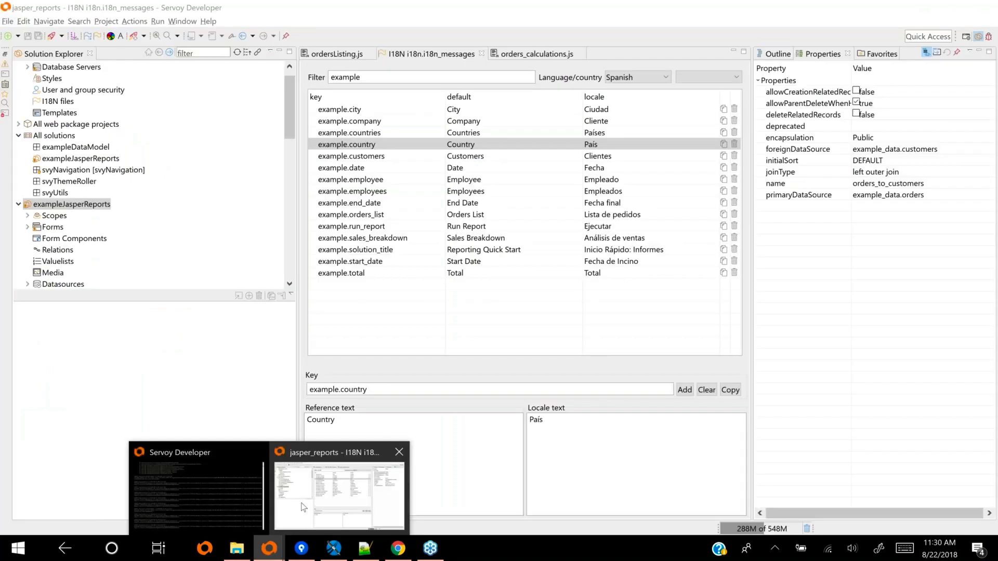
click(304, 507)
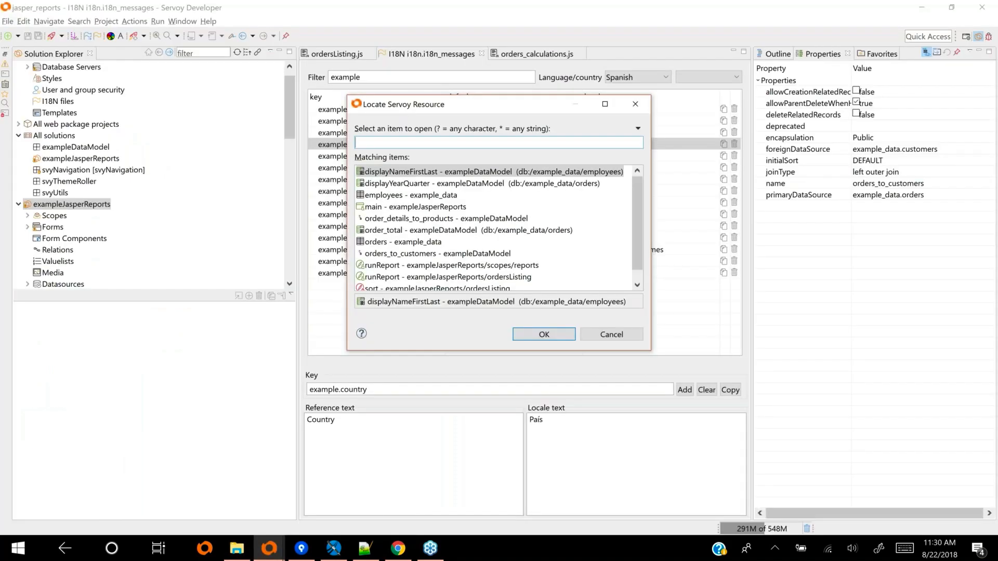
text(runR)
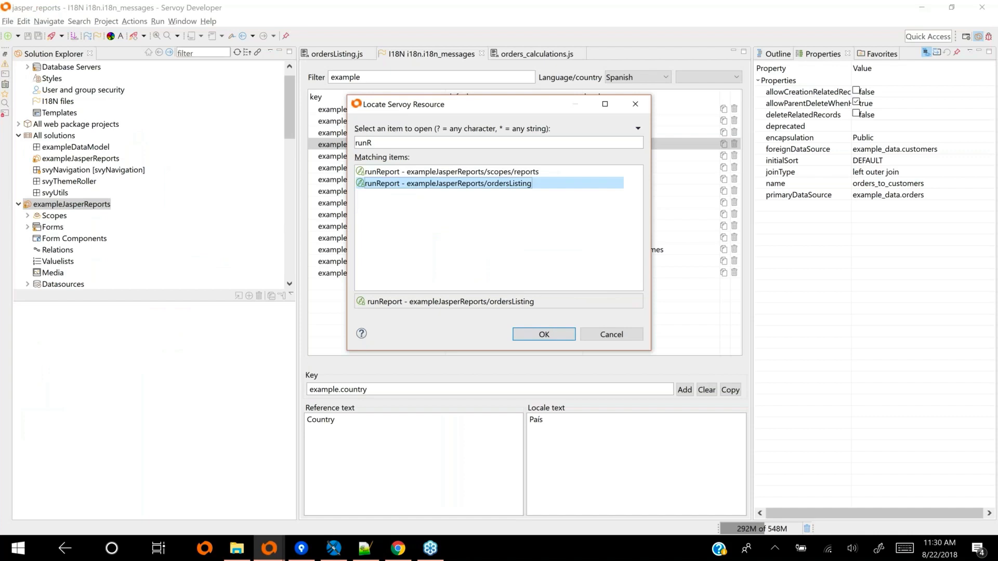
key(Return)
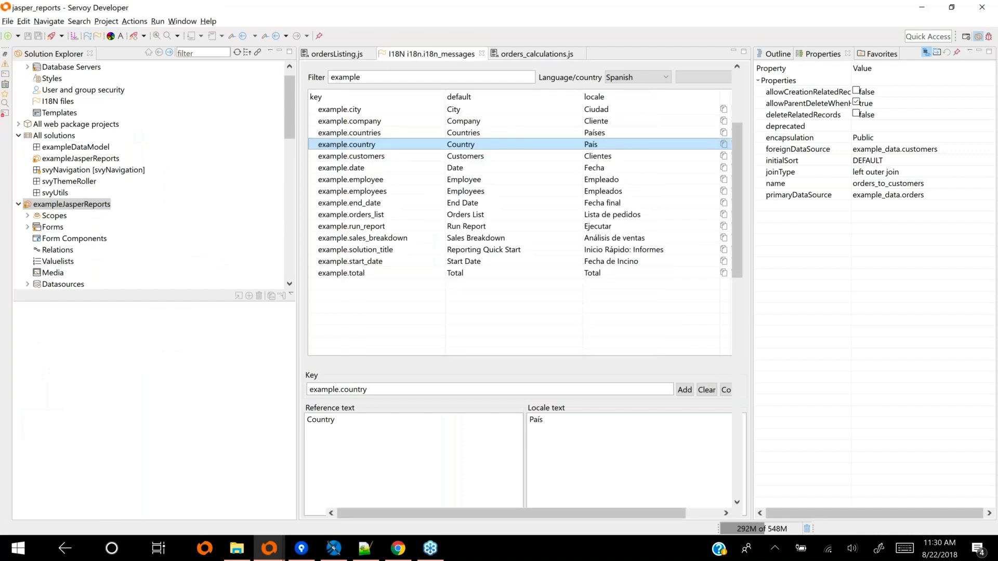
Step: Change the report file name in the runReport call to test.jrxml and save ordersListing.js
drag(416, 309, 505, 307)
key(shift+Left)
key(shift+Left)
key(shift+Left)
key(shift+Left)
key(shift+Left)
key(shift+Left)
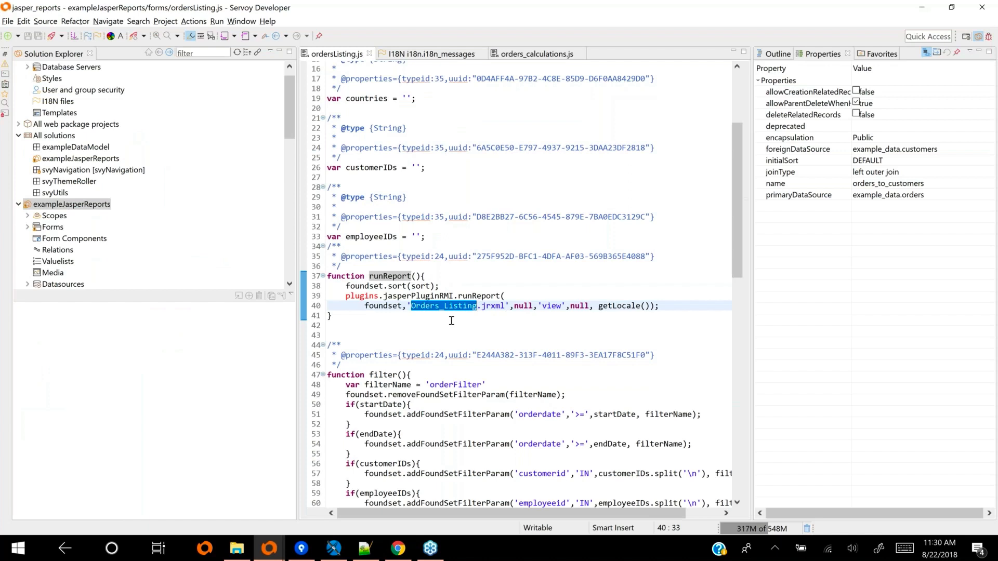
text(t)
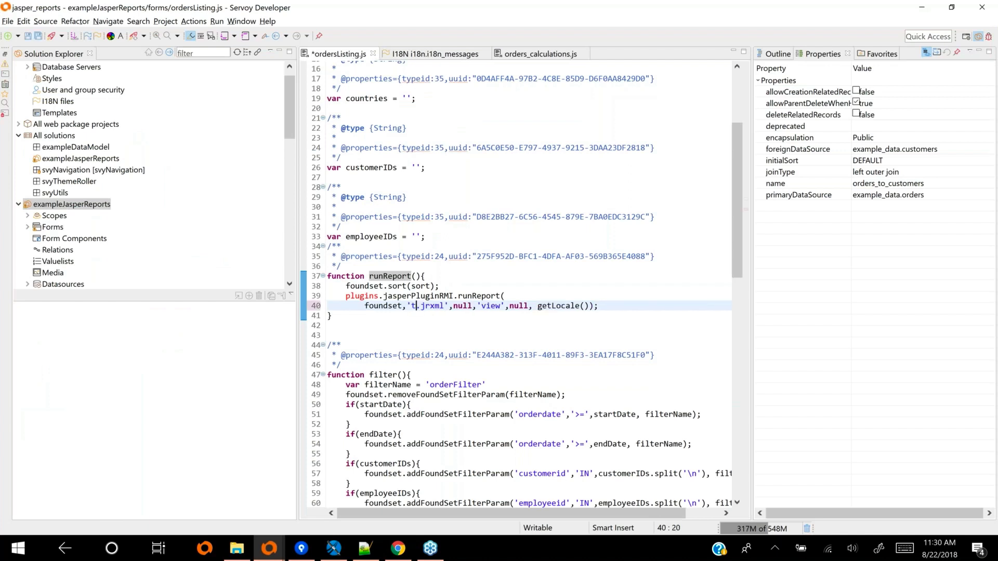
text(est)
key(ctrl+s)
click(513, 296)
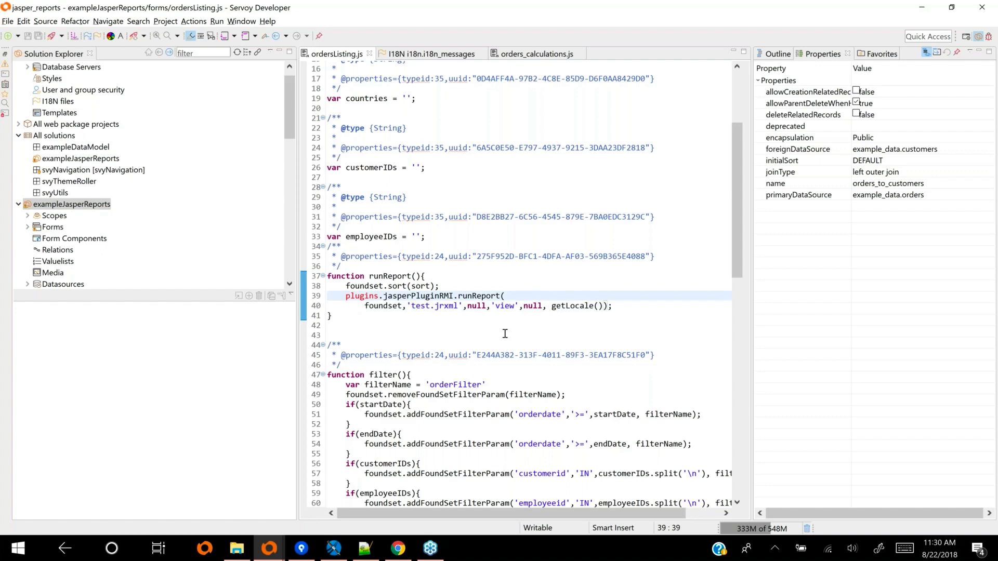
Step: Switch to the exampleJasperReports web application in Chrome
key(alt+Tab)
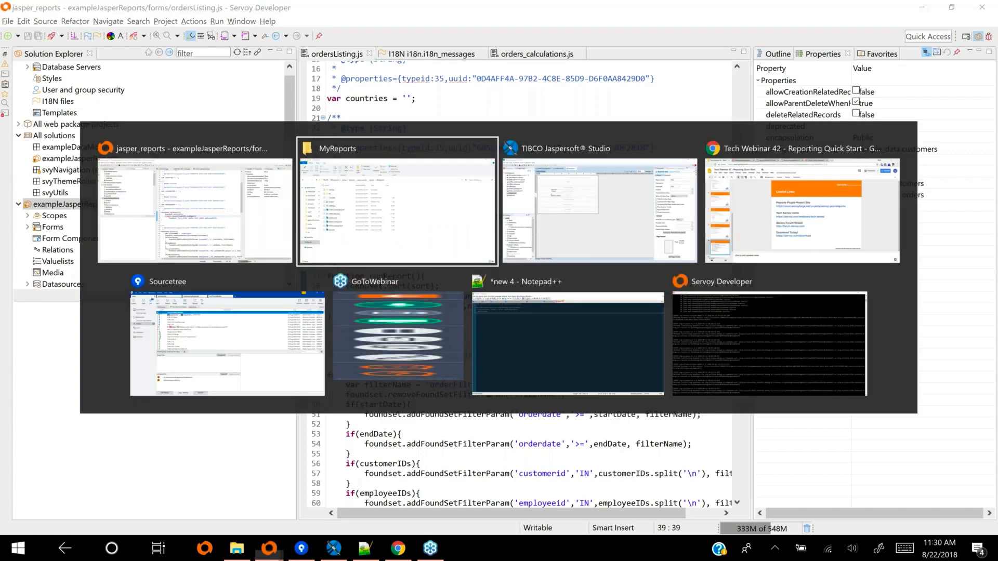
key(Tab)
key(Tab)
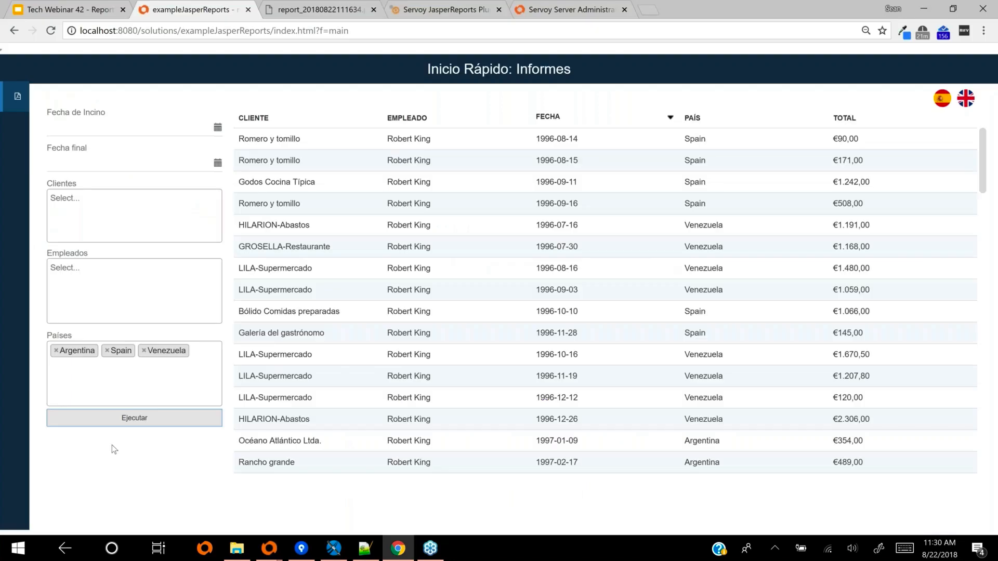
Step: Run the report for Argentina, Spain and Venezuela, open the downloaded PDF and review its column header and company names
click(134, 418)
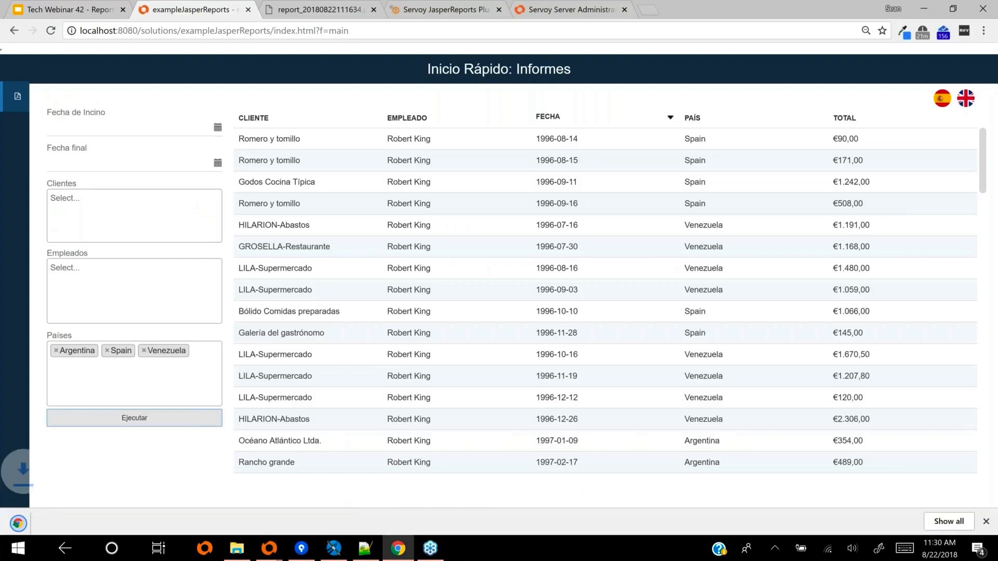
click(67, 521)
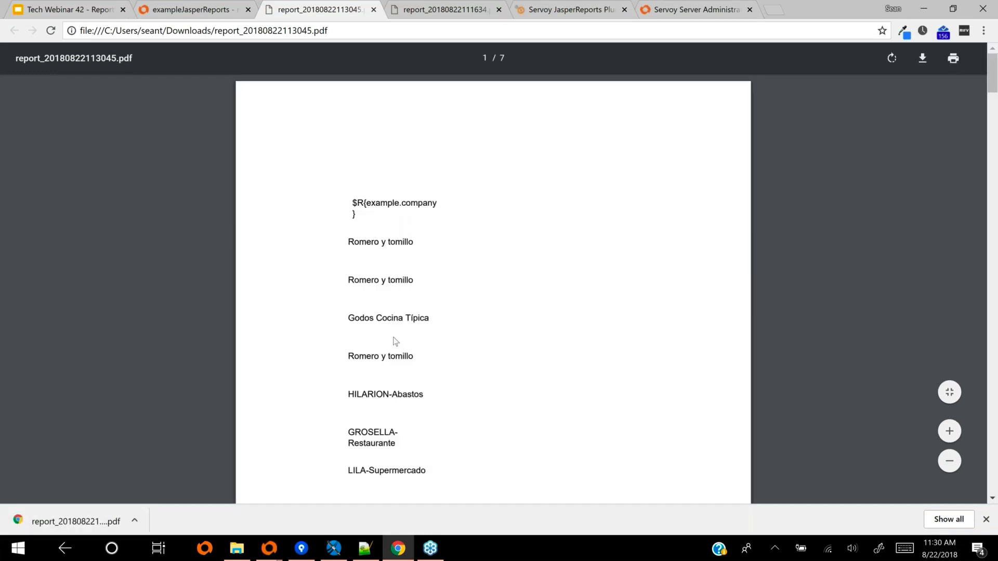
scroll(394, 341, down, 1)
scroll(394, 341, down, 2)
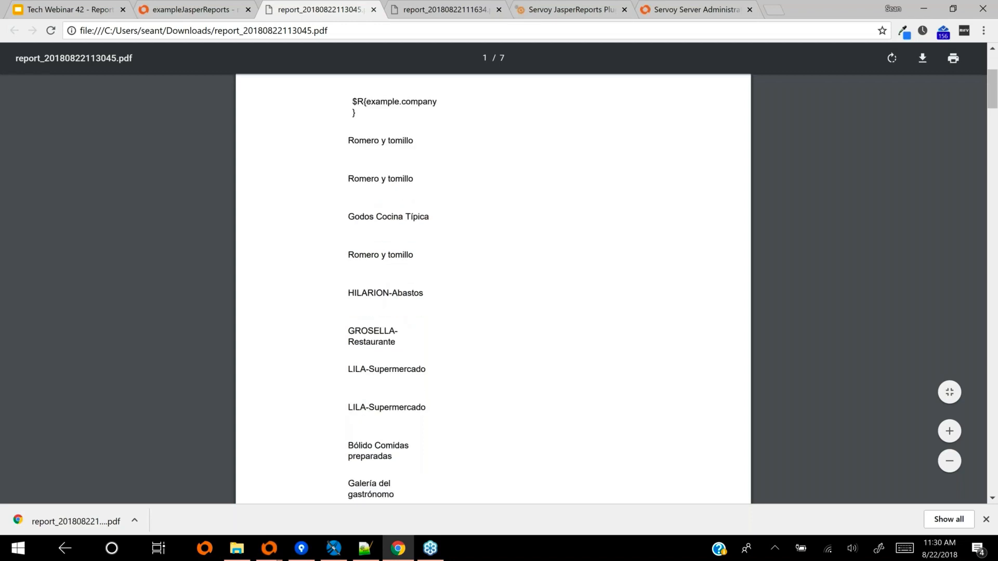
scroll(394, 343, down, 4)
scroll(394, 343, up, 4)
scroll(394, 347, up, 2)
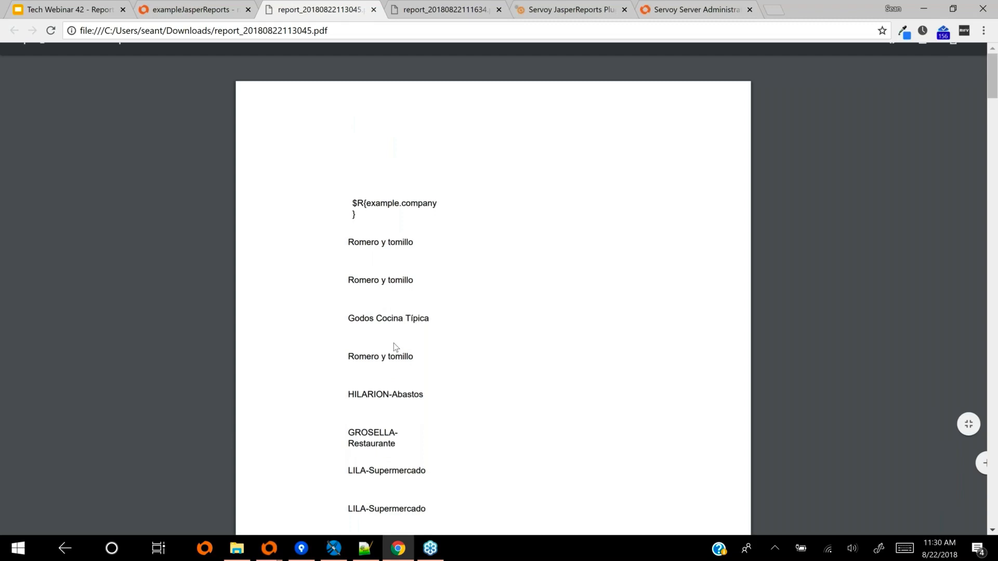
Step: Switch to TIBCO Jaspersoft Studio and delete the static $R{example.company} label from the test.jrxml report
key(alt+Tab)
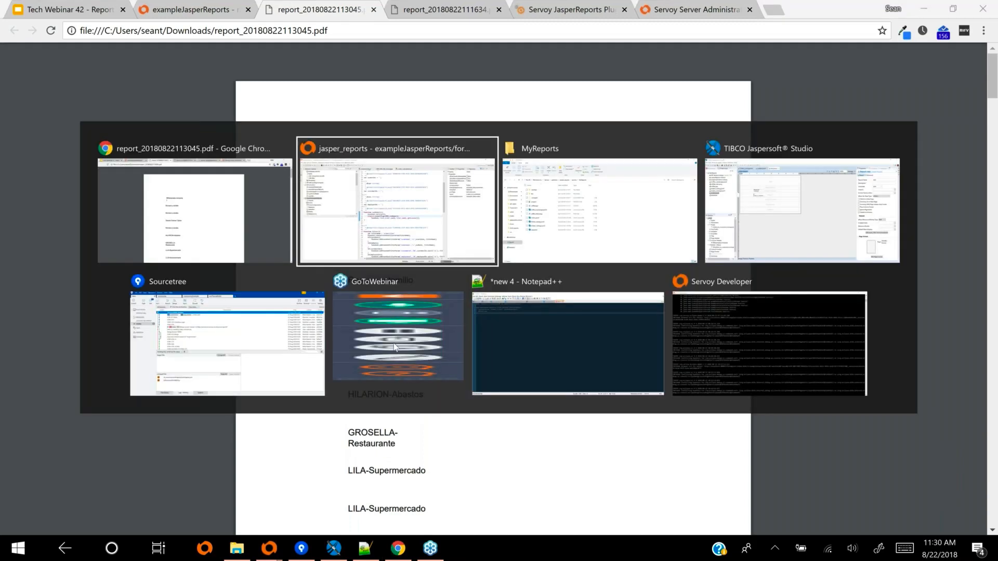
key(alt+Tab)
key(alt+Tab)
key(Delete)
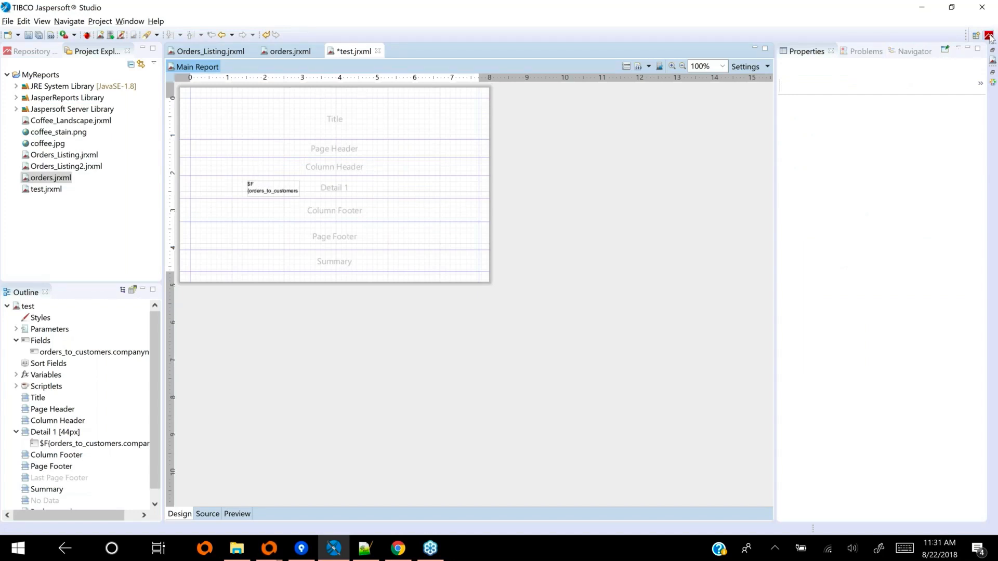
Step: Add a text field to the Column Header band and place it at x 90 px, y 0 px
click(905, 32)
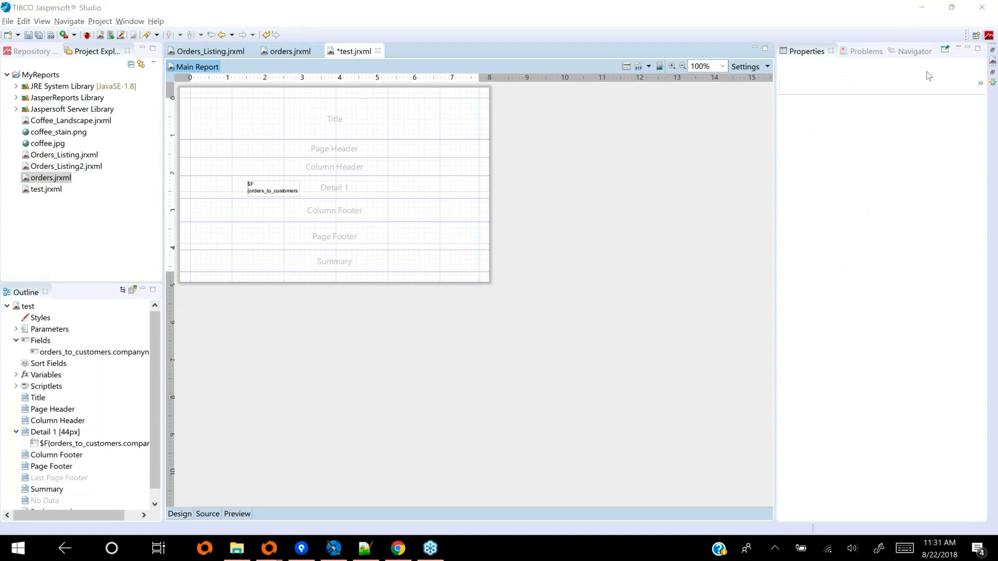
click(992, 84)
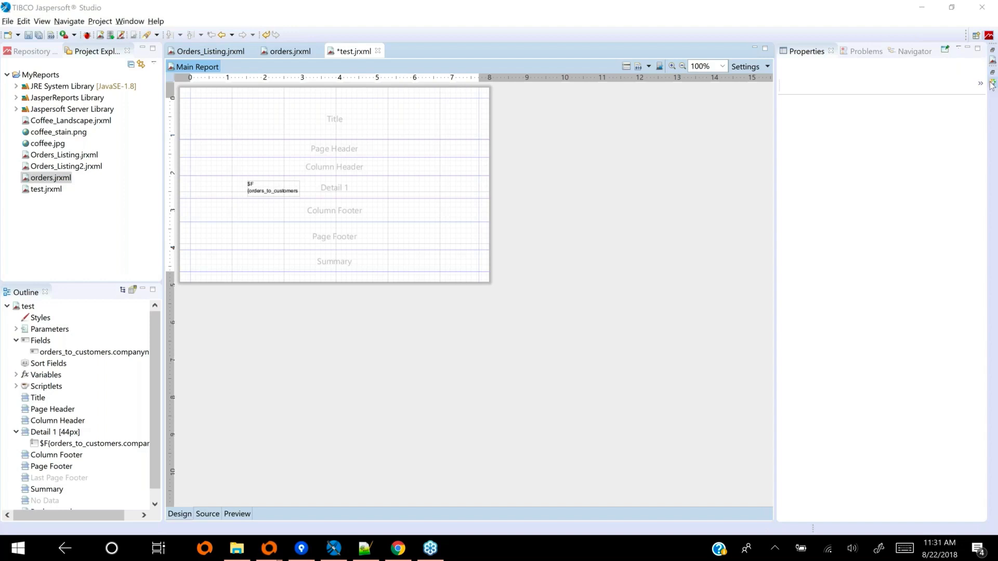
click(993, 83)
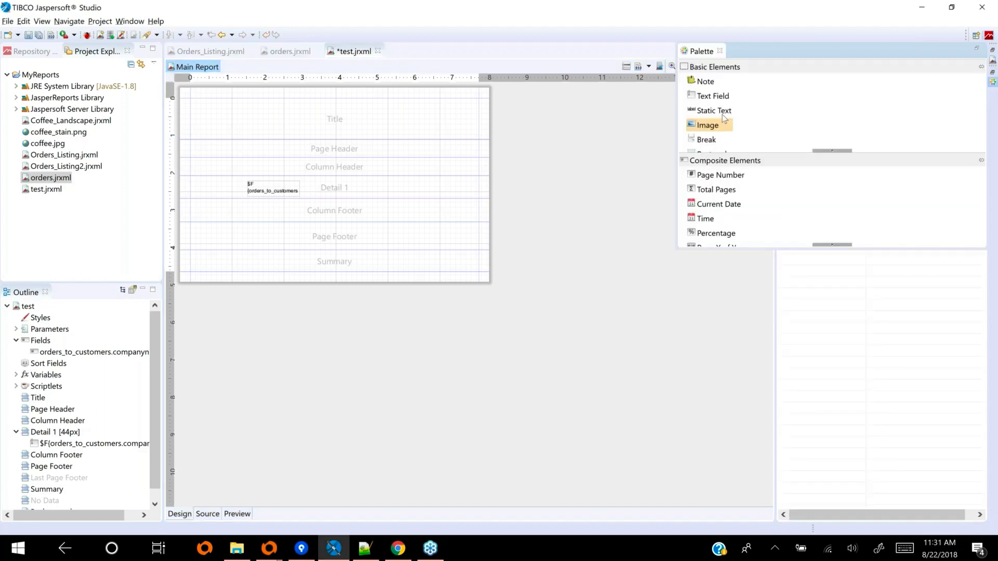
drag(716, 97, 255, 170)
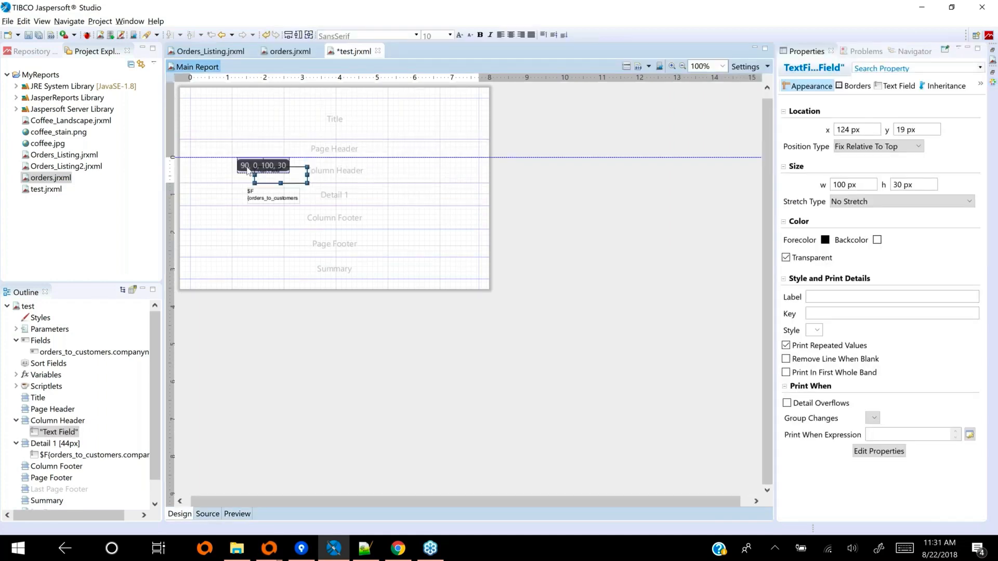
drag(248, 172, 256, 168)
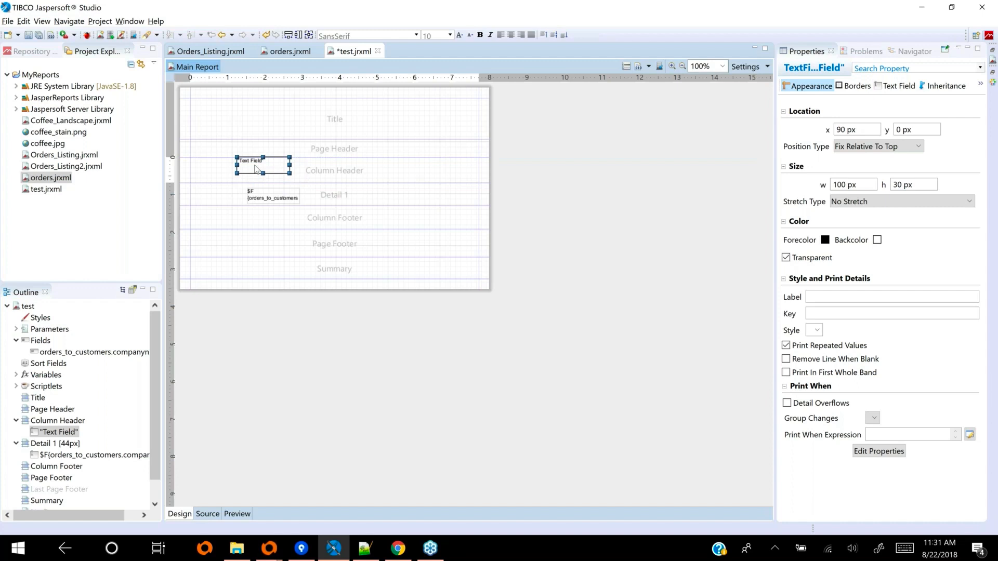
Step: Set the new text field's expression to $R{example.company} and save test.jrxml
double_click(256, 168)
text($R{example})
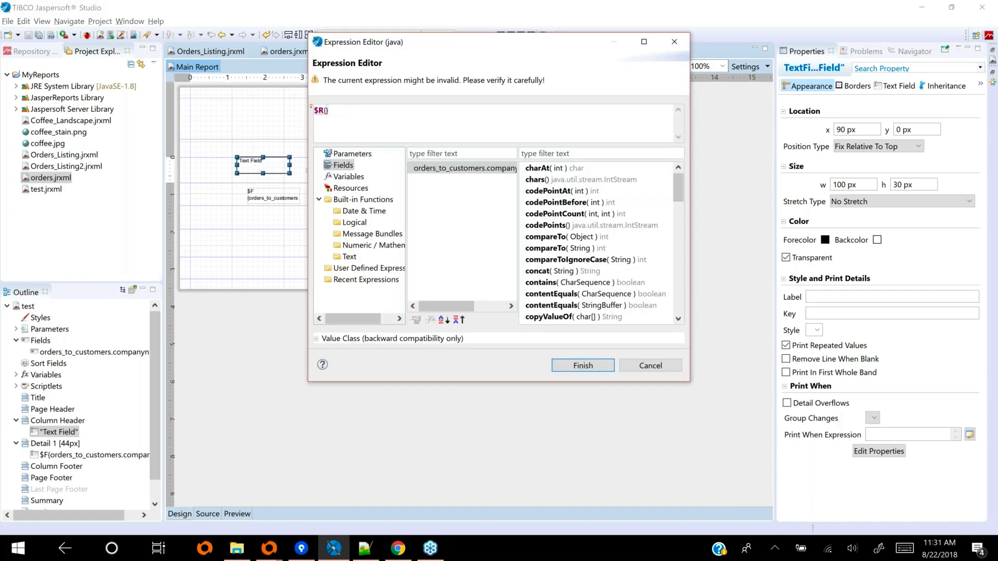
text(.company)
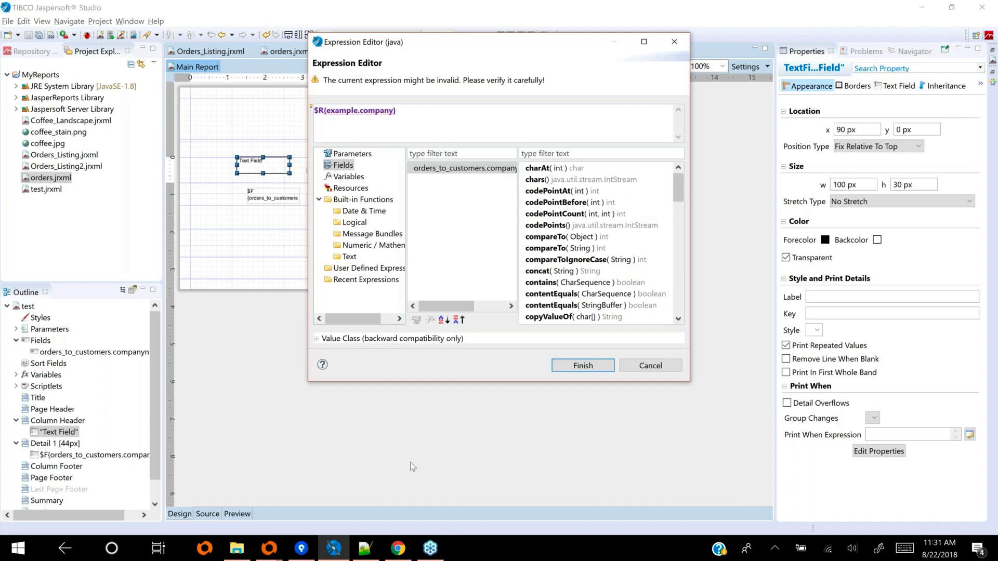
click(577, 366)
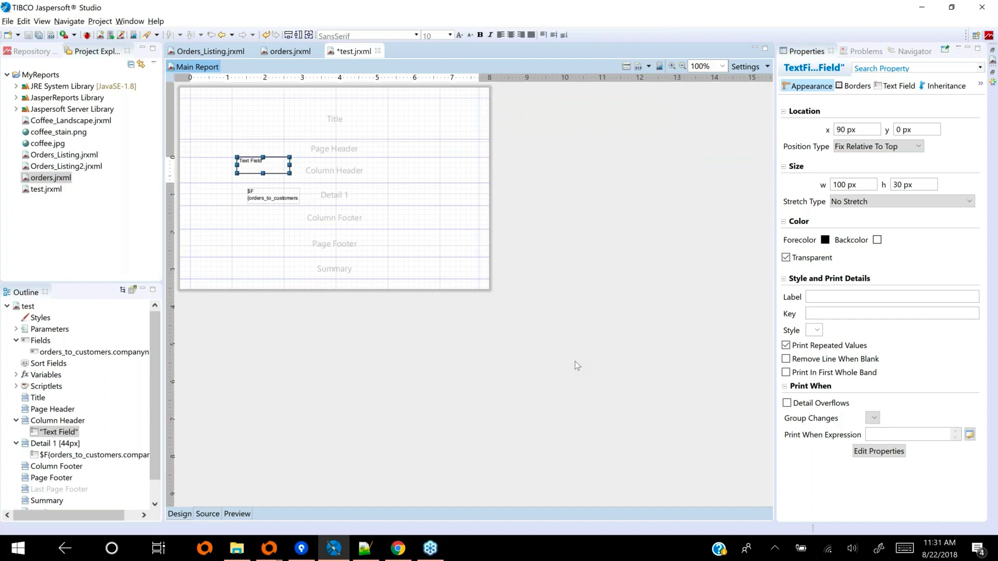
click(689, 277)
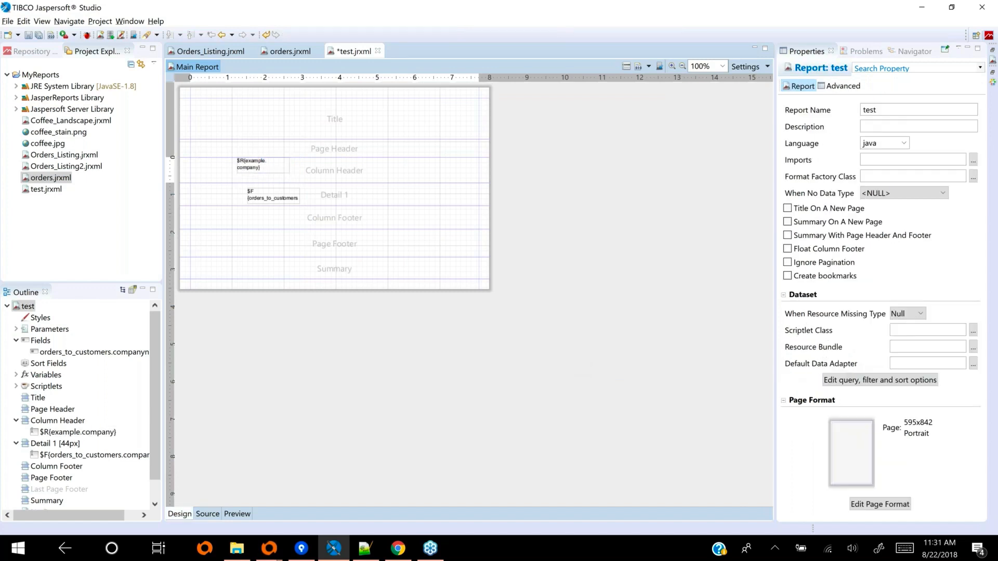
key(ctrl+s)
Step: Switch to the exampleJasperReports application in Chrome, rerun the report and check the column header in the new PDF
key(alt+Tab)
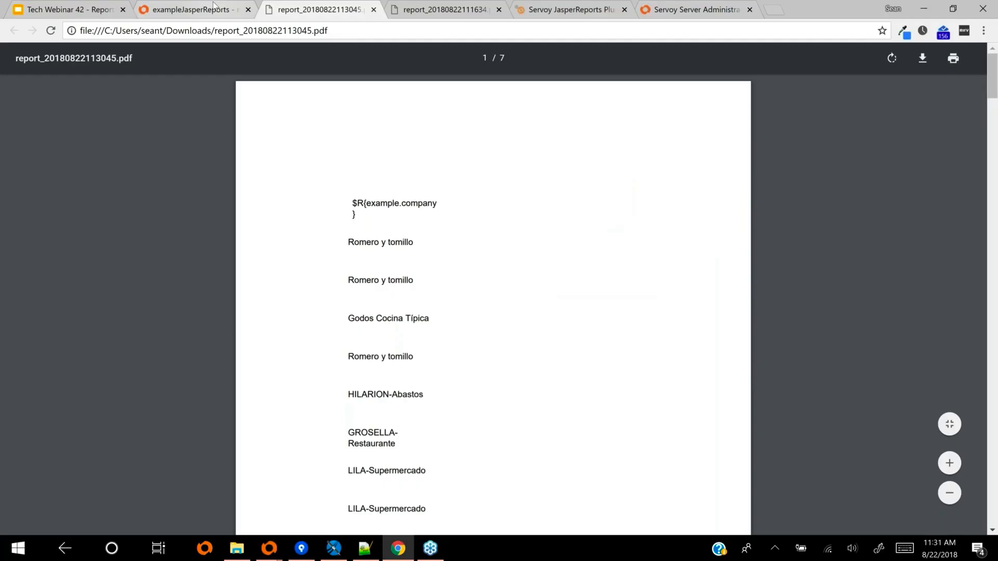
click(213, 5)
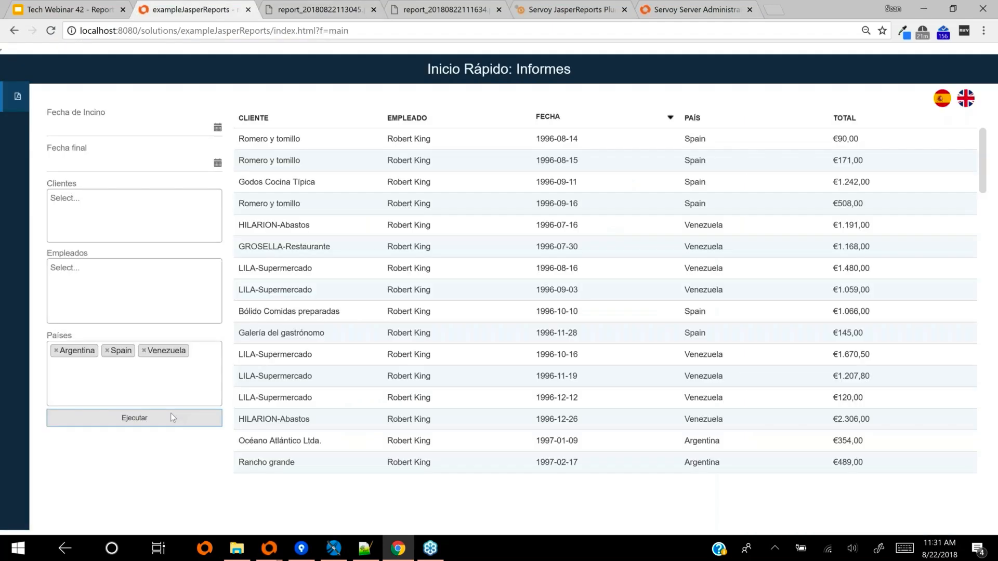
click(172, 418)
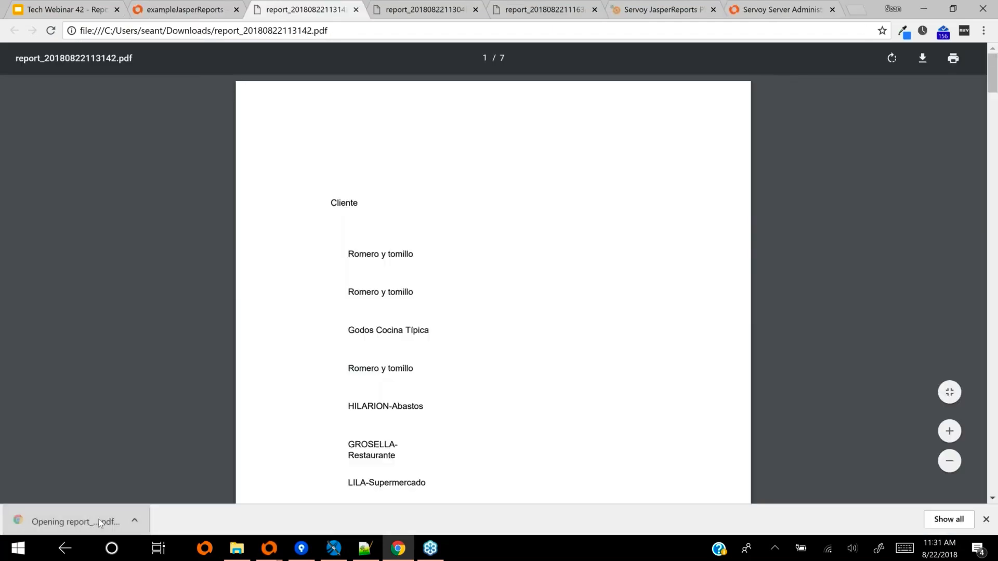
double_click(345, 202)
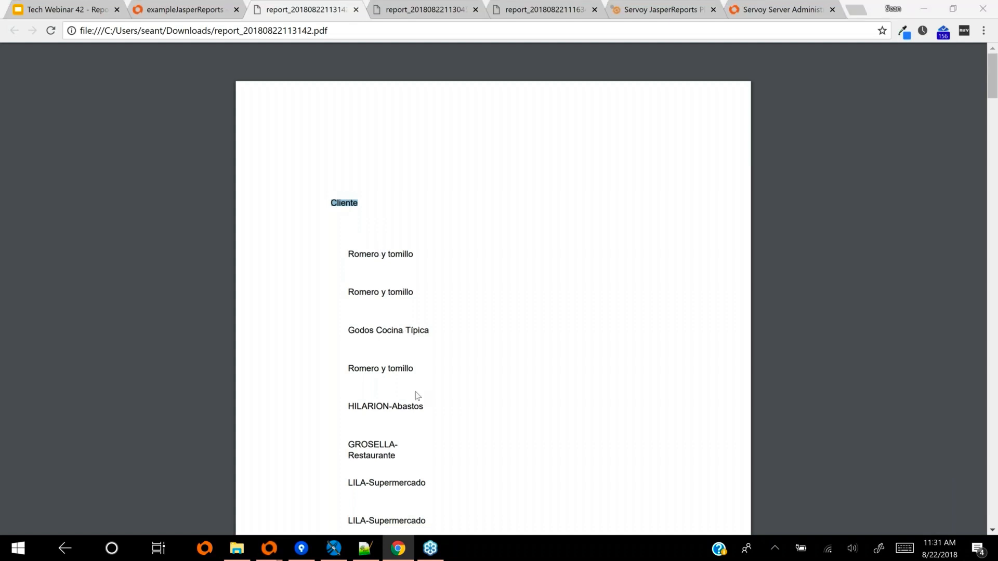
Step: Switch to the Tech Webinar 42 presentation in Google Slides and present the Useful Links slide full screen
key(alt+Tab)
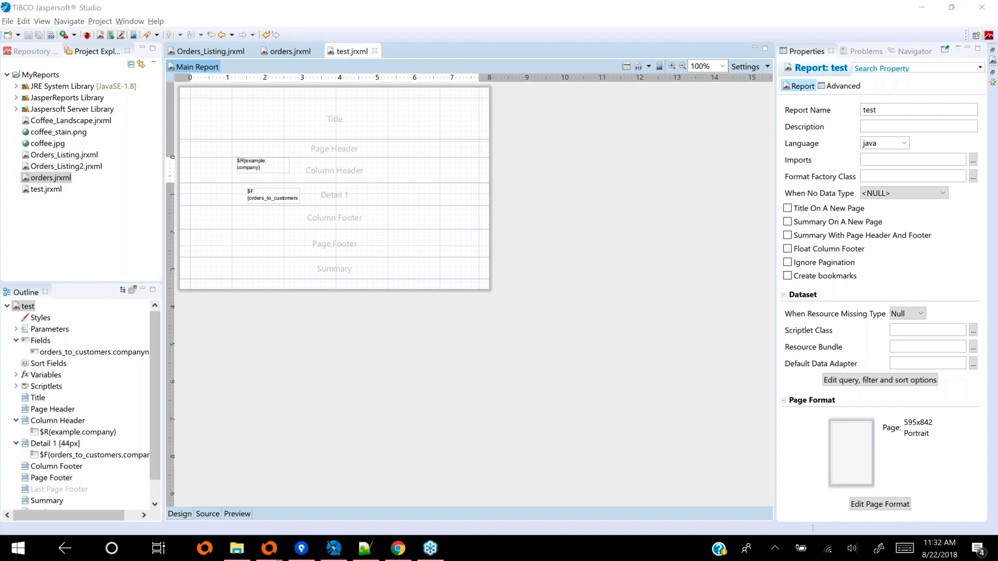
key(alt+Tab)
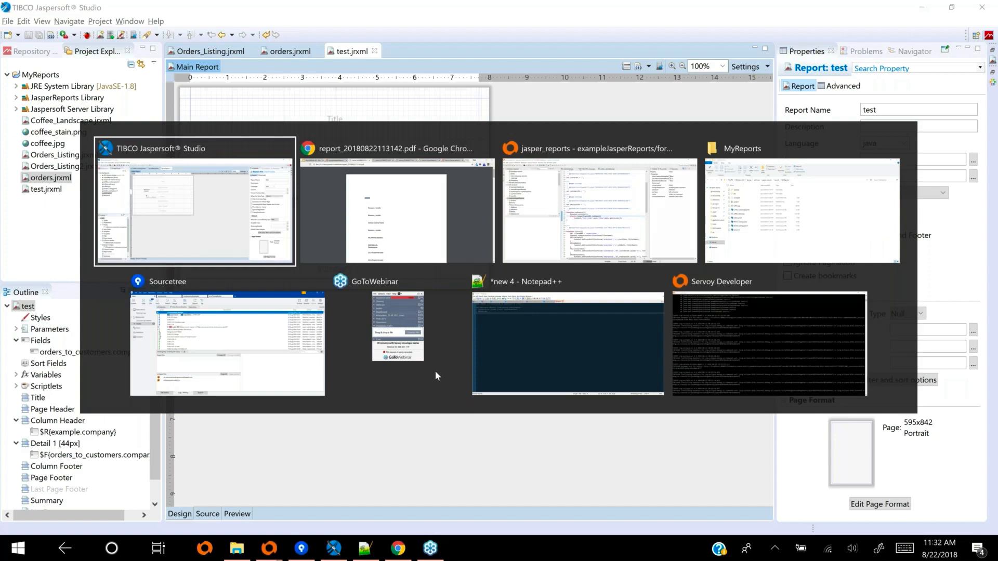
key(alt+Tab)
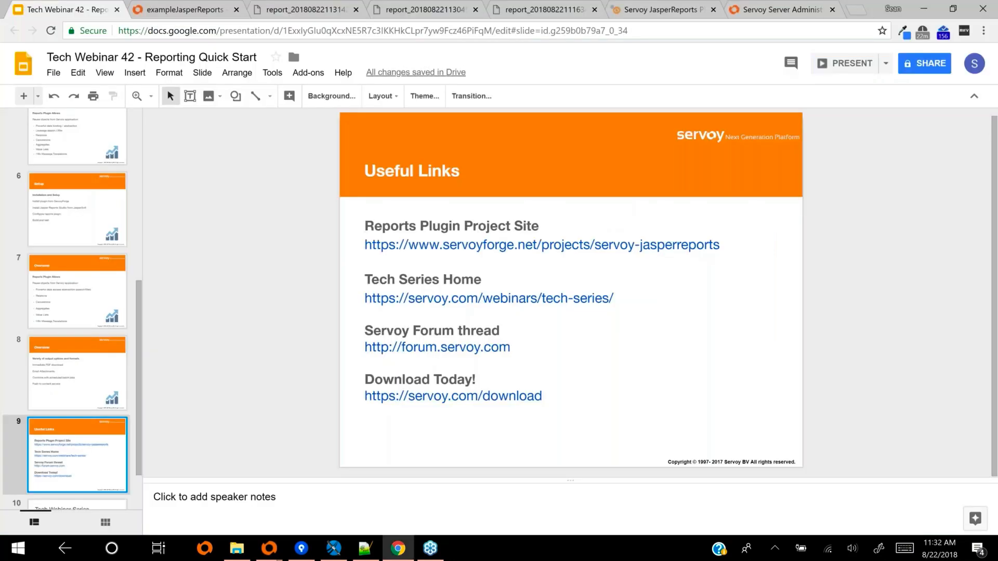
key(ctrl+F5)
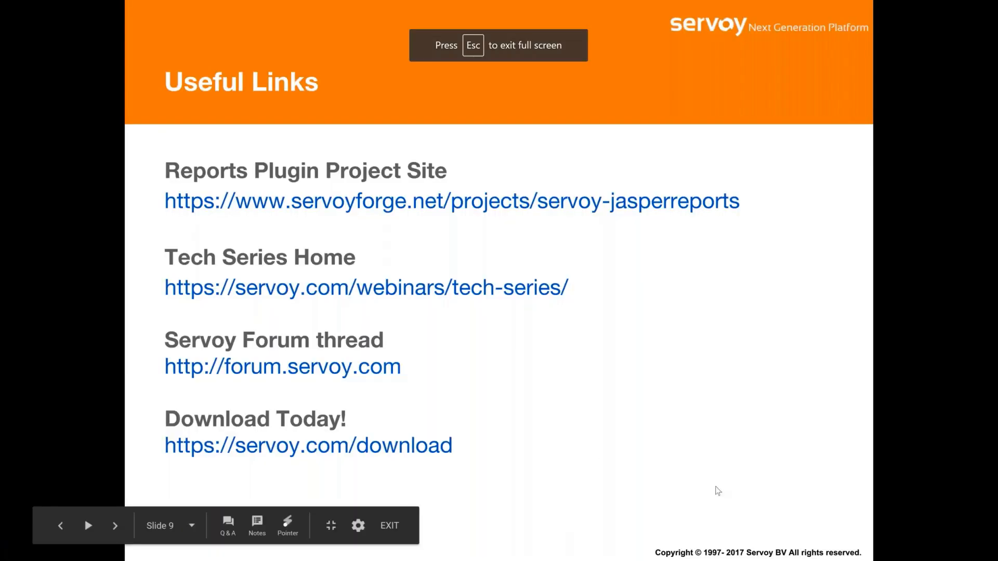